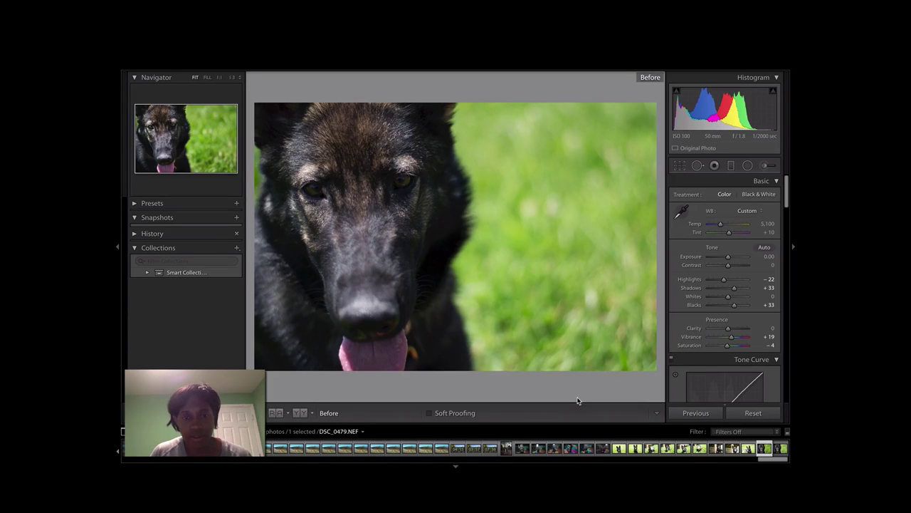
Toggle Before/After five times with backslash, finishing on the edited dog photo
{"action": "key", "text": "backslash"}
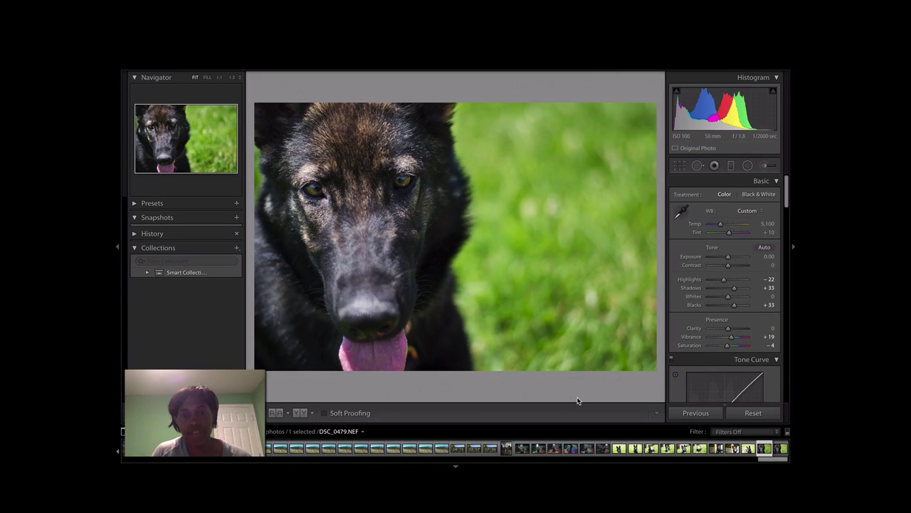
{"action": "key", "text": "backslash"}
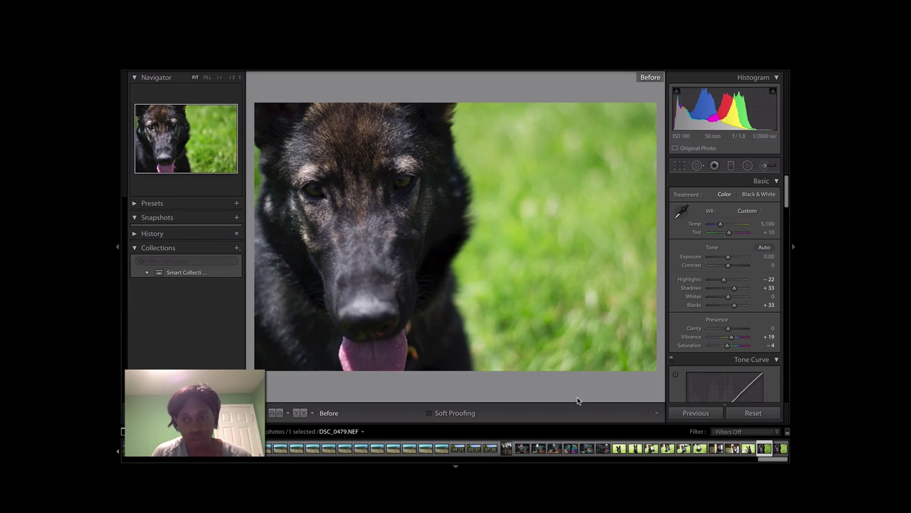
{"action": "key", "text": "backslash"}
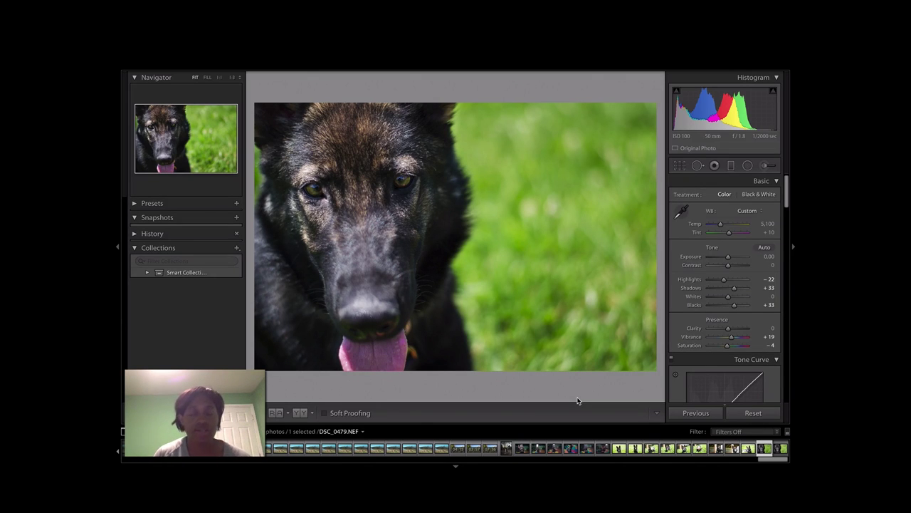
{"action": "key", "text": "backslash"}
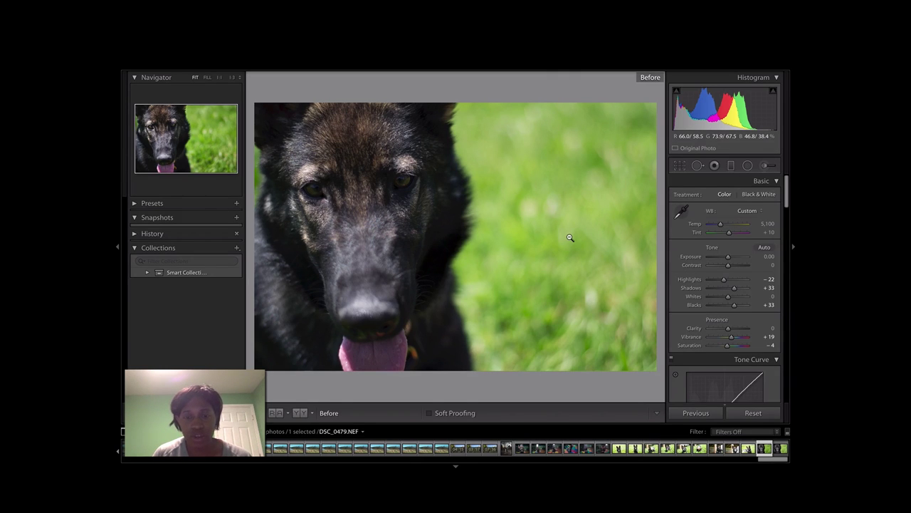
{"action": "key", "text": "backslash"}
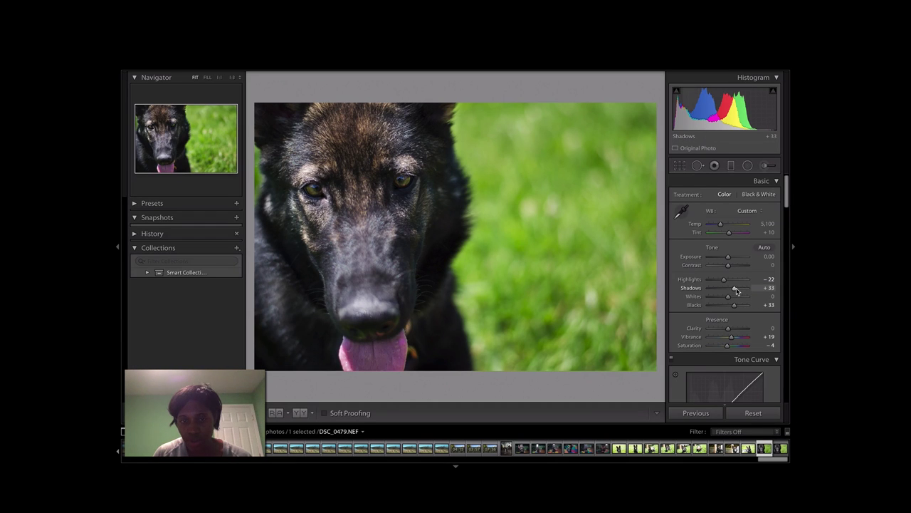
{"action": "left_click_drag", "start_coordinate": [739, 291], "coordinate": [726, 292]}
{"action": "double_click", "coordinate": [725, 292]}
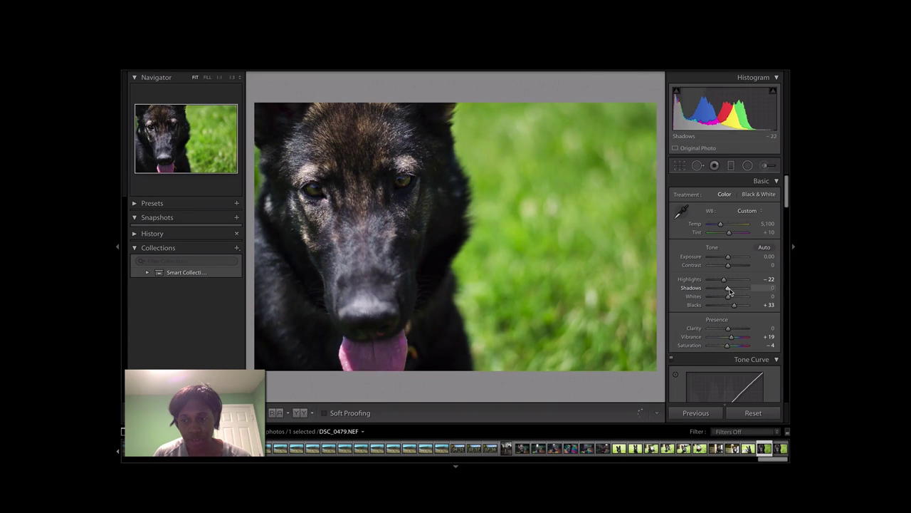
{"action": "left_click", "coordinate": [772, 287]}
{"action": "type", "text": "33"}
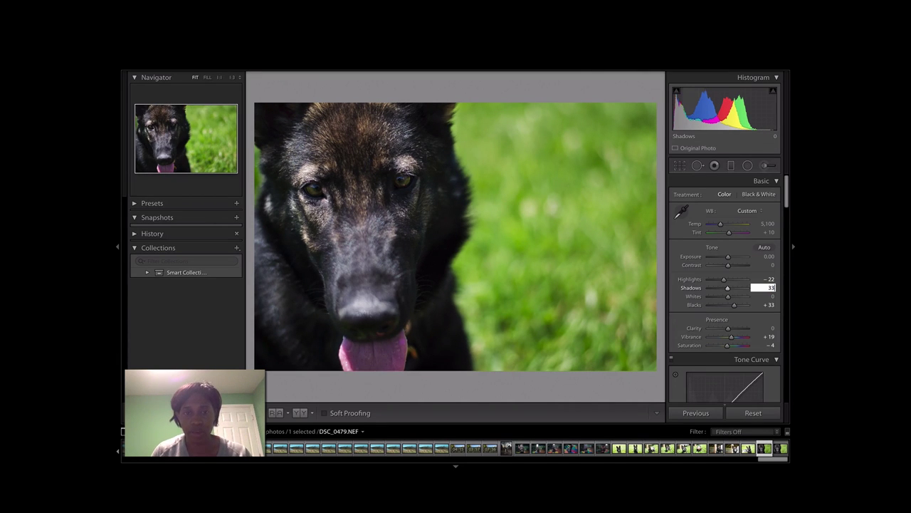
{"action": "key", "text": "Return"}
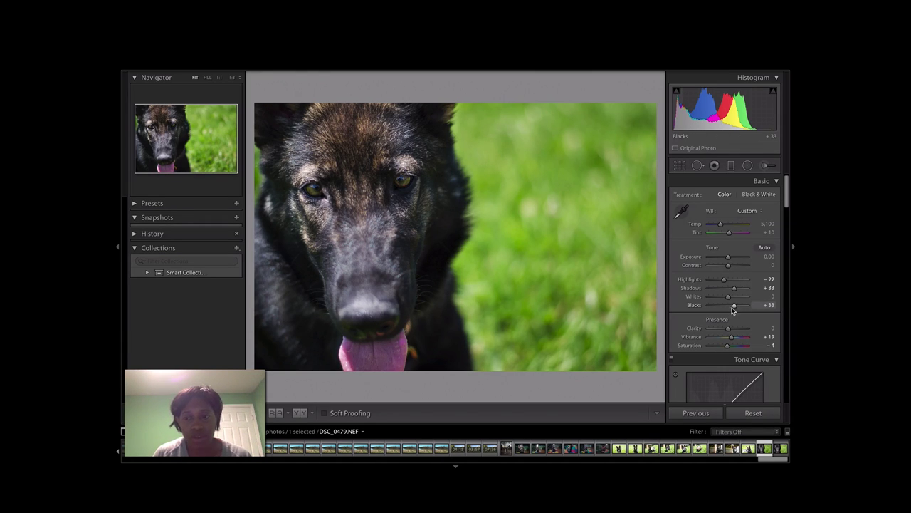
{"action": "left_click_drag", "start_coordinate": [735, 307], "coordinate": [720, 308]}
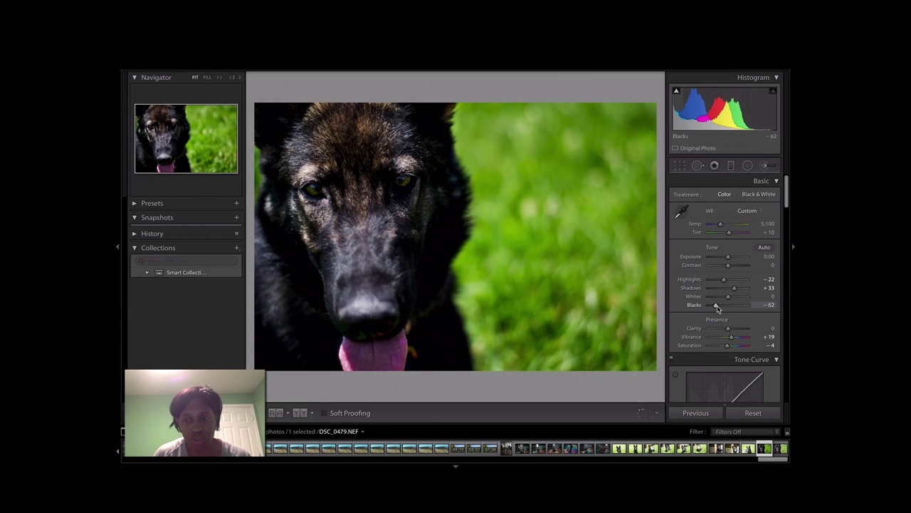
{"action": "left_click", "coordinate": [771, 306]}
{"action": "type", "text": "33"}
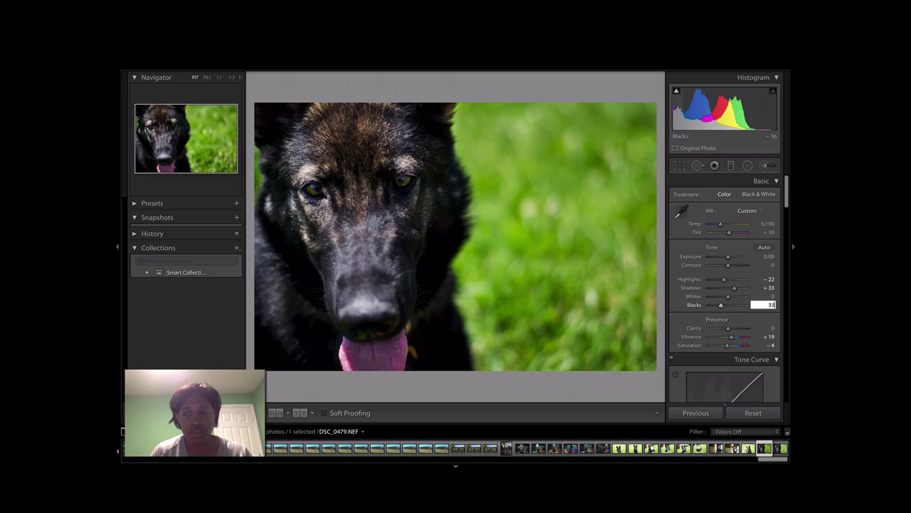
{"action": "key", "text": "Return"}
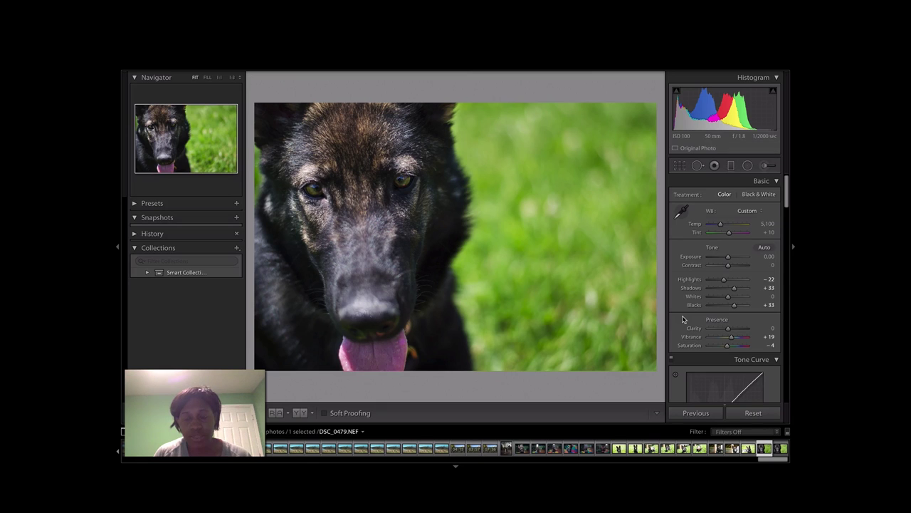
{"action": "scroll", "coordinate": [683, 319], "scroll_direction": "down", "scroll_amount": 5}
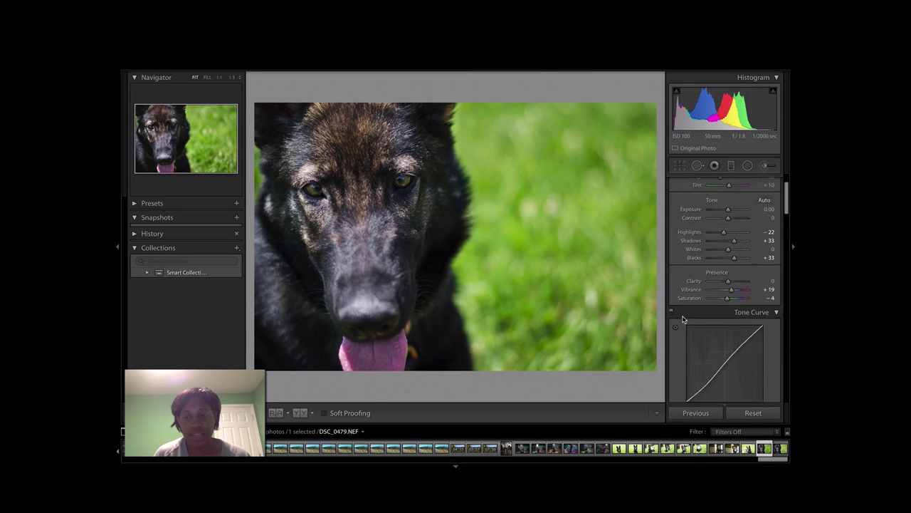
{"action": "scroll", "coordinate": [683, 313], "scroll_direction": "down", "scroll_amount": 8}
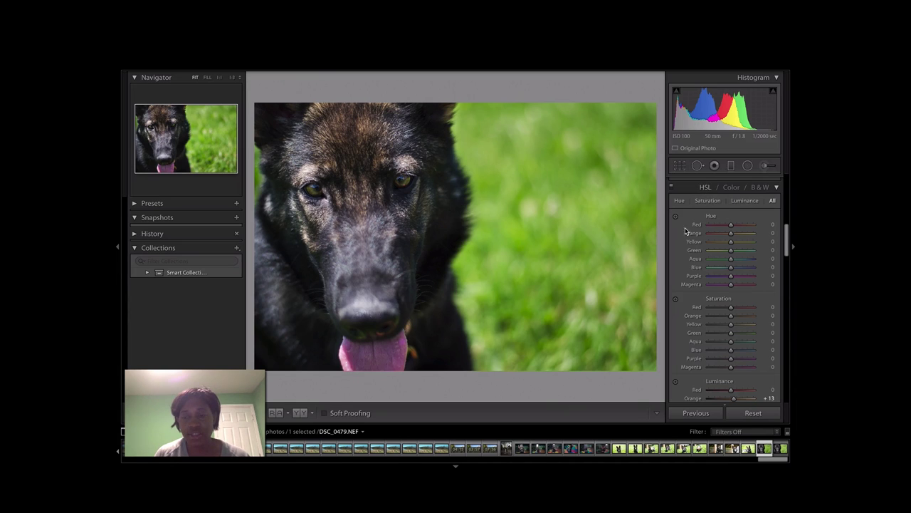
{"action": "scroll", "coordinate": [679, 239], "scroll_direction": "down", "scroll_amount": 5}
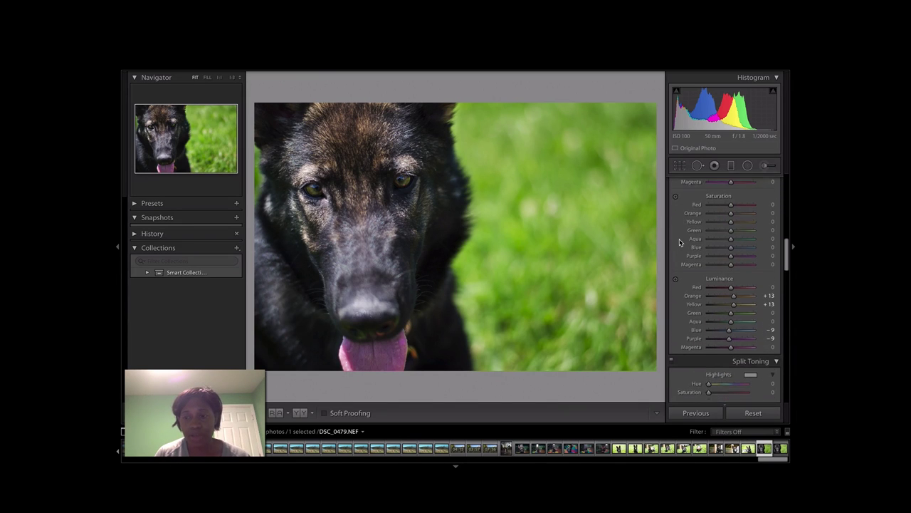
{"action": "scroll", "coordinate": [679, 238], "scroll_direction": "down", "scroll_amount": 1}
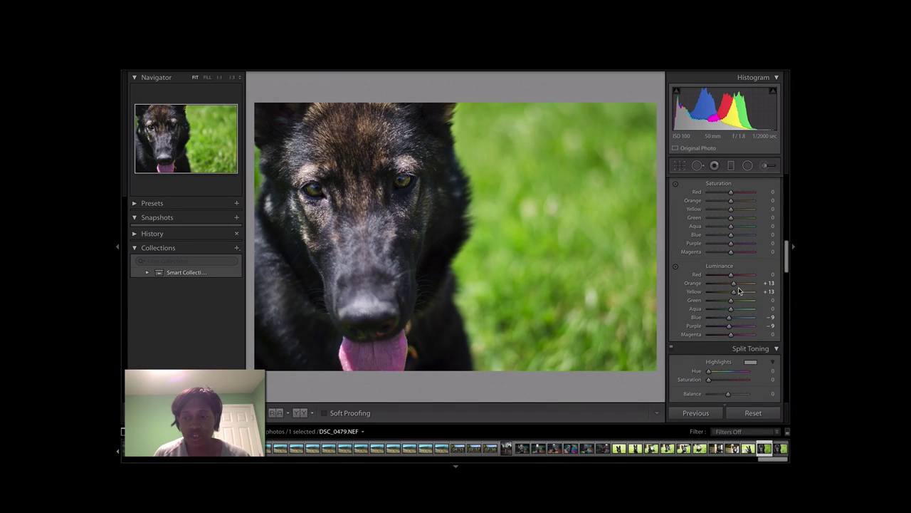
{"action": "left_click", "coordinate": [675, 267]}
{"action": "scroll", "coordinate": [674, 268], "scroll_direction": "up", "scroll_amount": 5}
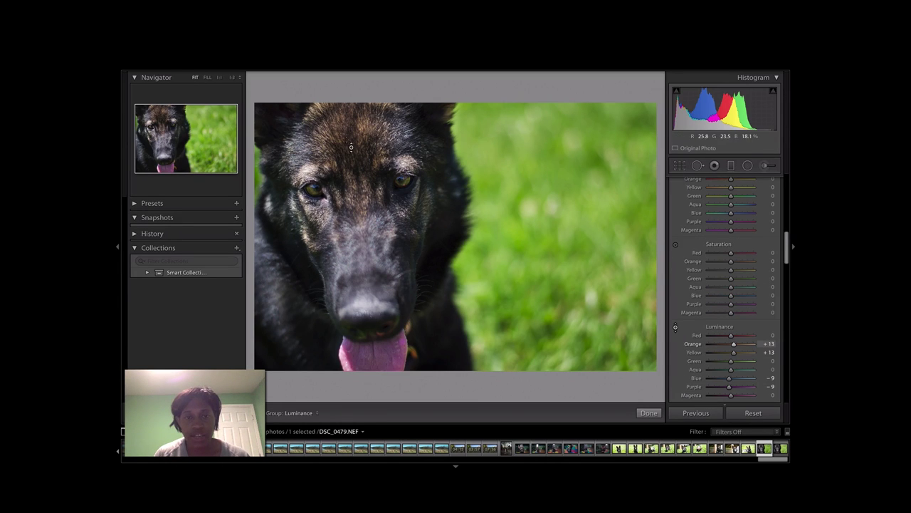
{"action": "mouse_move", "coordinate": [356, 147]}
{"action": "left_mouse_down"}
{"action": "mouse_move", "coordinate": [356, 134]}
{"action": "mouse_move", "coordinate": [359, 156]}
{"action": "left_mouse_up"}
{"action": "left_click_drag", "start_coordinate": [366, 260], "coordinate": [365, 239]}
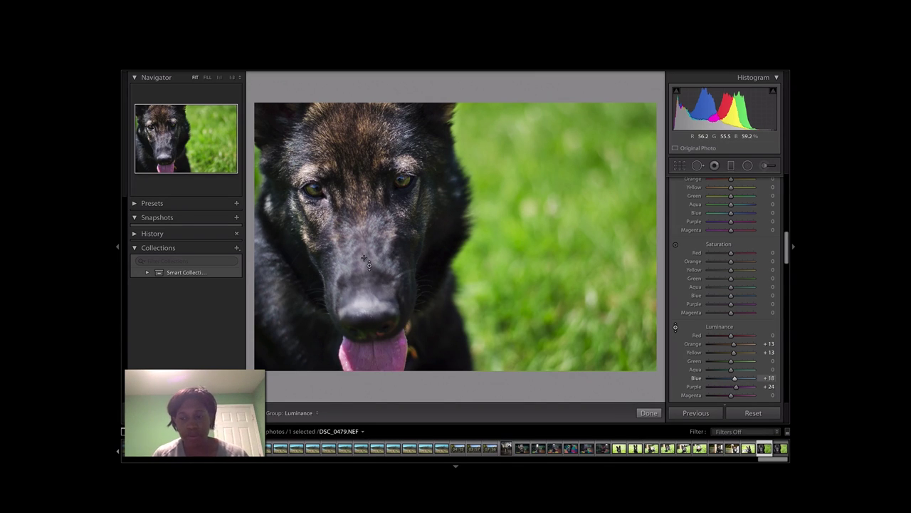
{"action": "key", "text": "ctrl+z"}
{"action": "key", "text": "ctrl+z"}
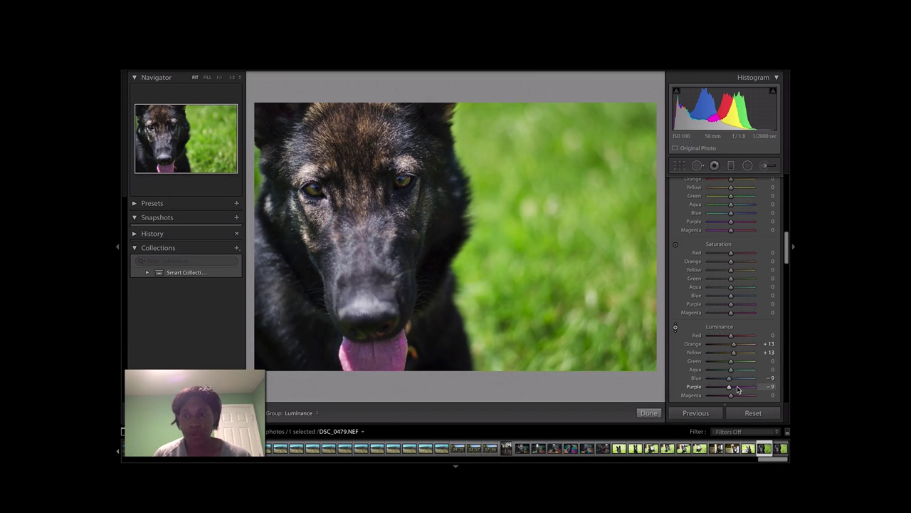
{"action": "scroll", "coordinate": [770, 334], "scroll_direction": "up", "scroll_amount": 5}
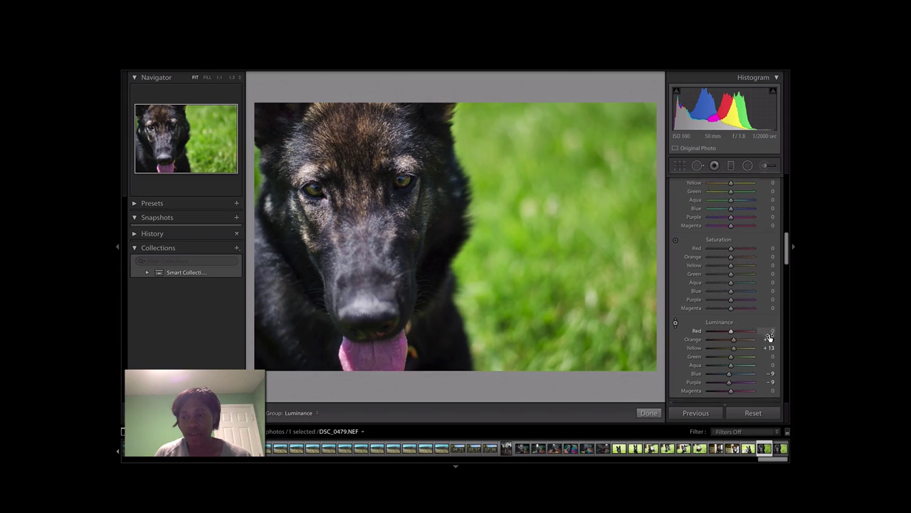
{"action": "scroll", "coordinate": [769, 333], "scroll_direction": "up", "scroll_amount": 4}
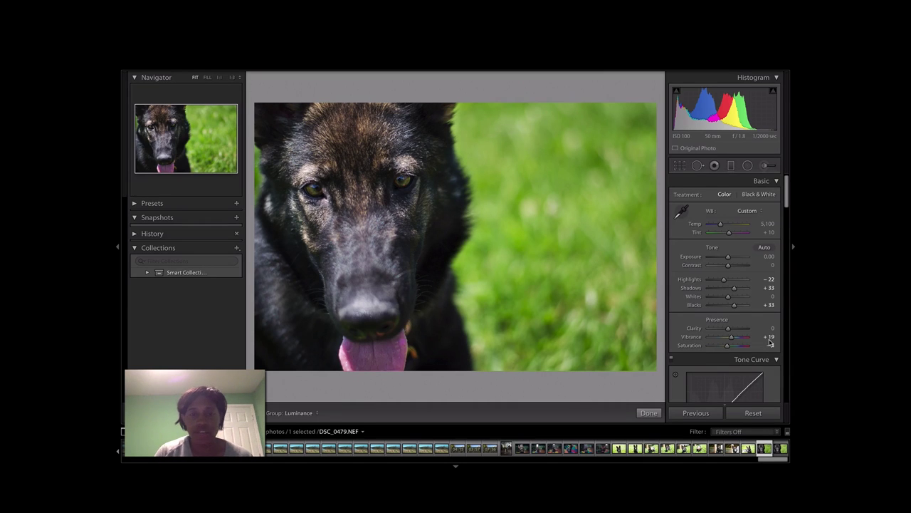
{"action": "key", "text": "backslash"}
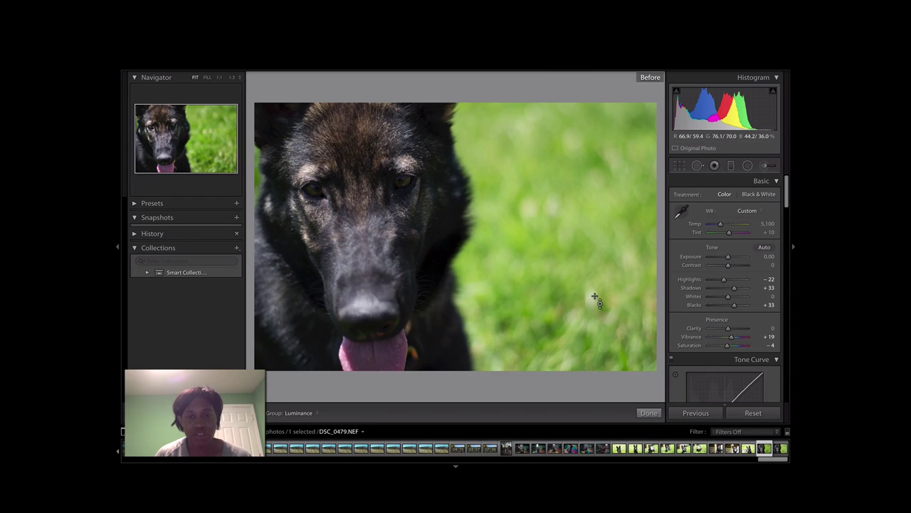
Return to the edited photo and reveal the Adjustment Brush pins on the dog
{"action": "key", "text": "backslash"}
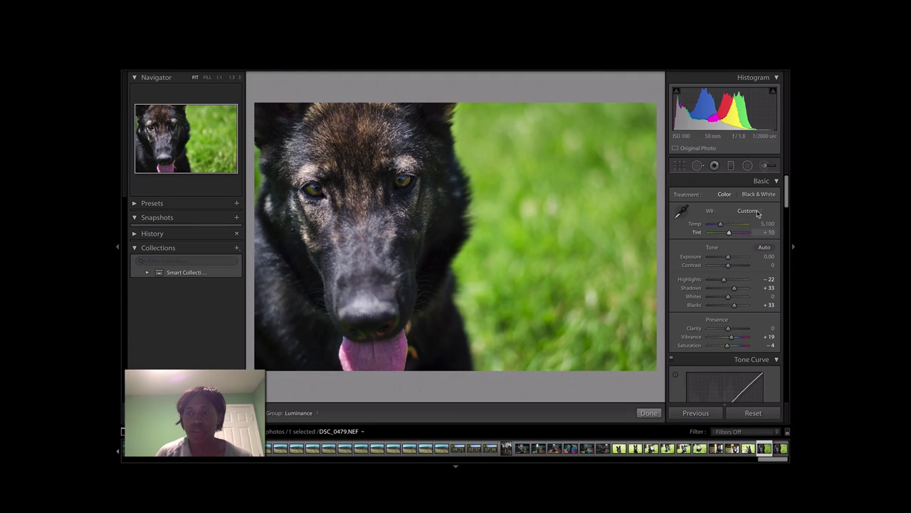
{"action": "left_click", "coordinate": [765, 165]}
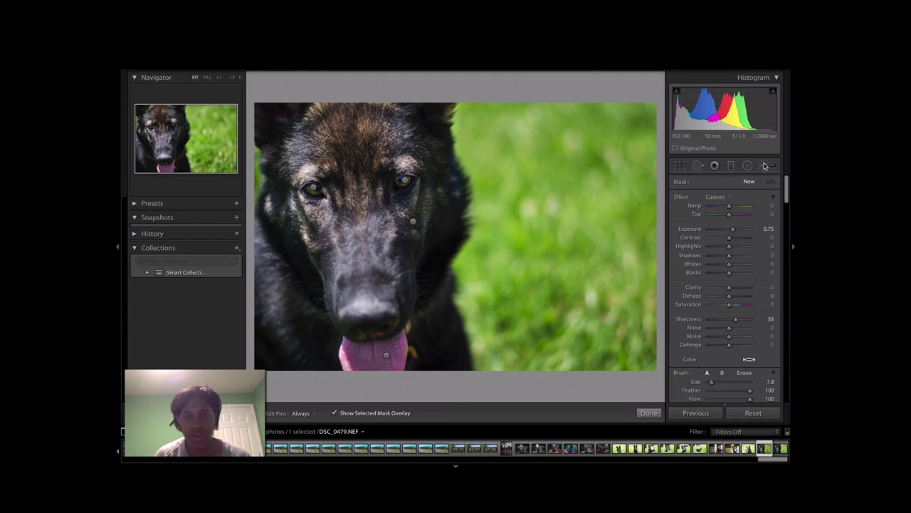
Load the eye brush adjustment's settings, then hide its red mask and deselect it
{"action": "left_click", "coordinate": [405, 181]}
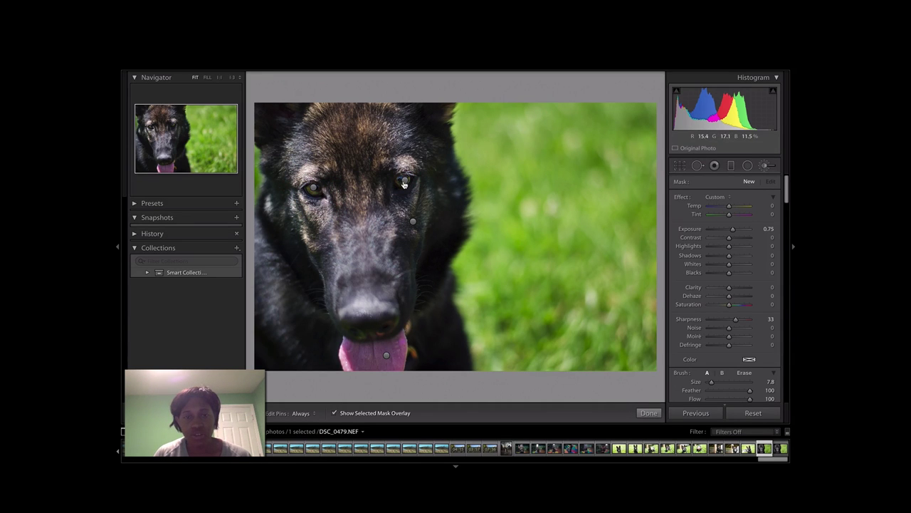
{"action": "left_click", "coordinate": [405, 181]}
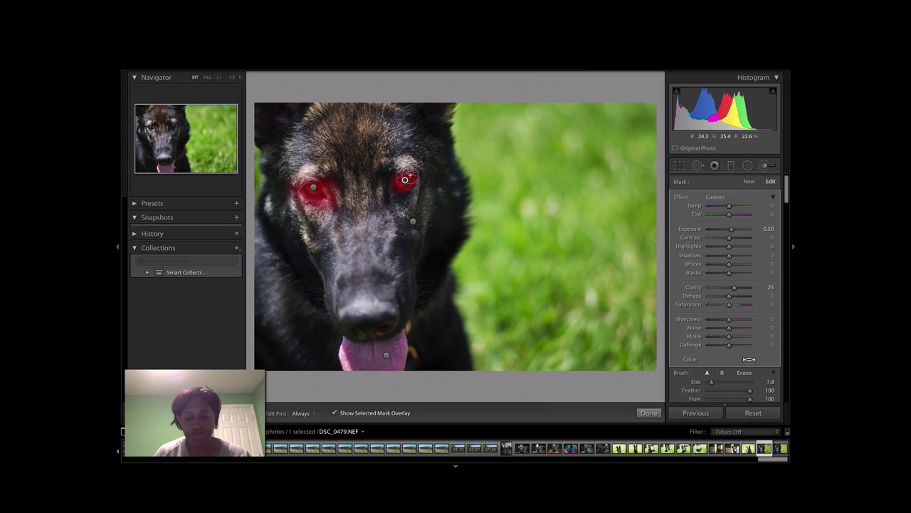
{"action": "key", "text": "o"}
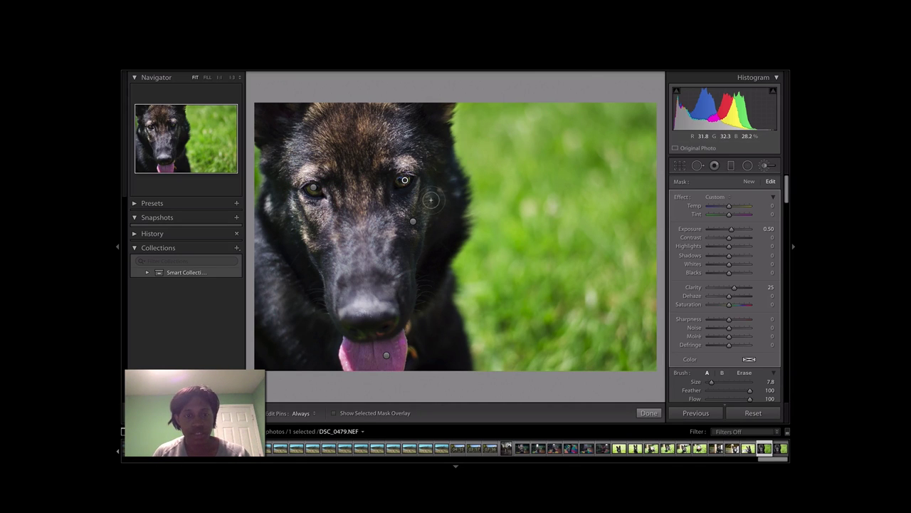
{"action": "key", "text": "Return"}
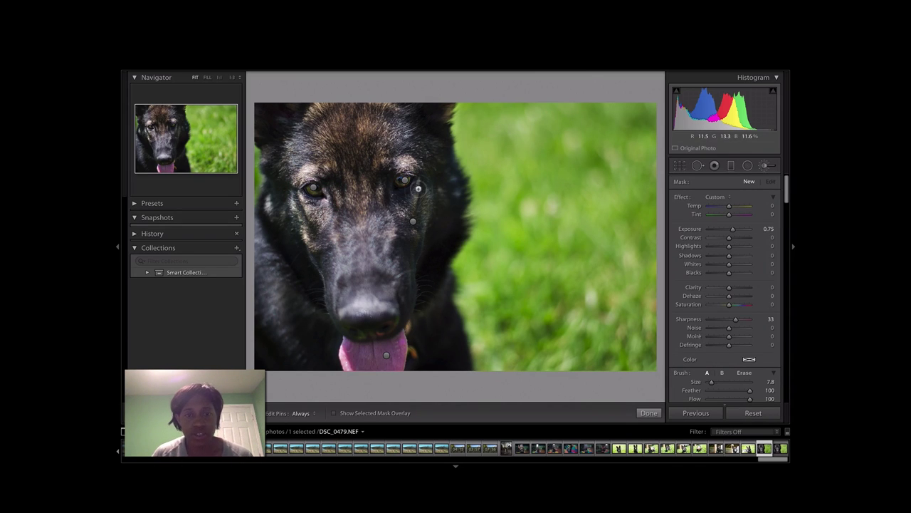
Brush onto the dog's face, compare with the original, then select the face brush (Clarity 5)
{"action": "left_click_drag", "start_coordinate": [422, 177], "coordinate": [422, 177]}
{"action": "key", "text": "backslash"}
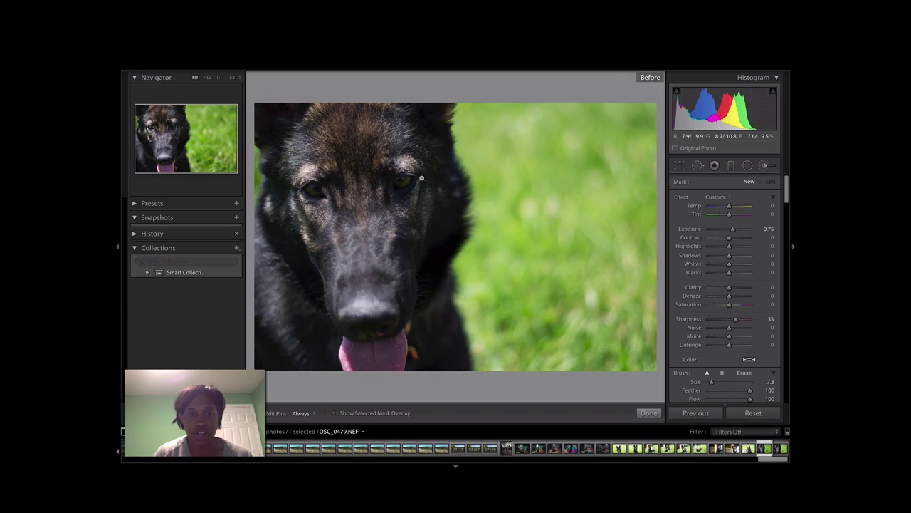
{"action": "key", "text": "backslash"}
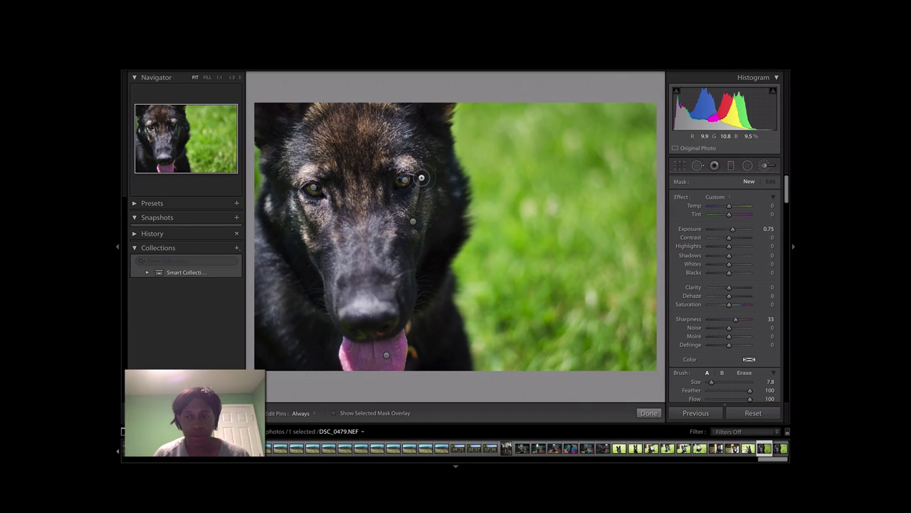
{"action": "left_click", "coordinate": [414, 221]}
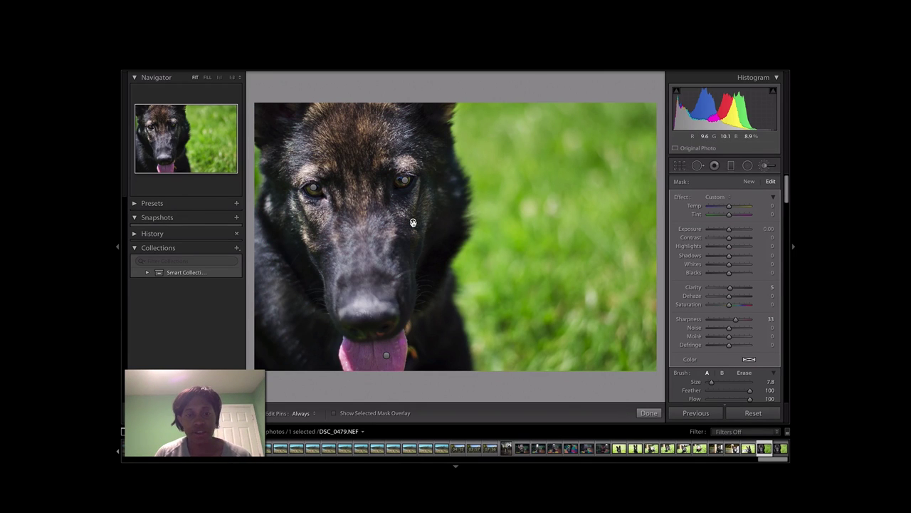
Toggle the red mask overlay to check the brush's coverage of the head, then pick Radial Filter
{"action": "key", "text": "o"}
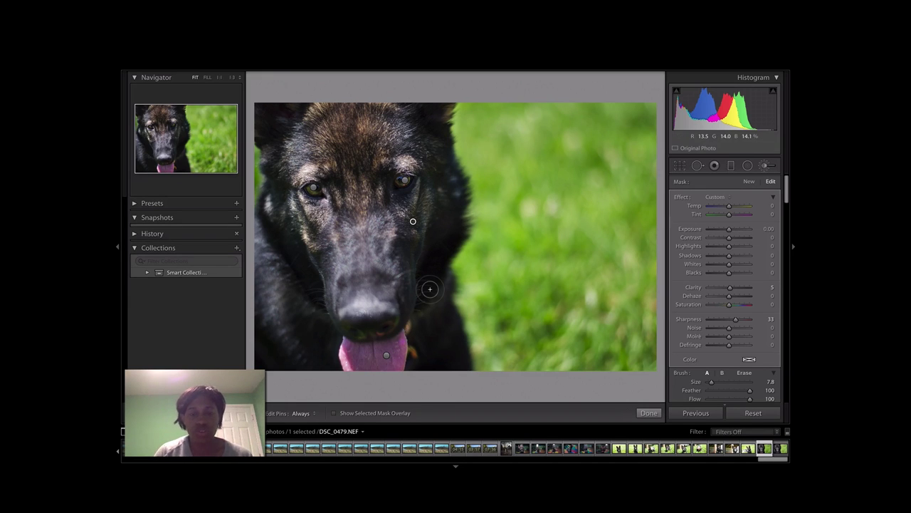
{"action": "key", "text": "o"}
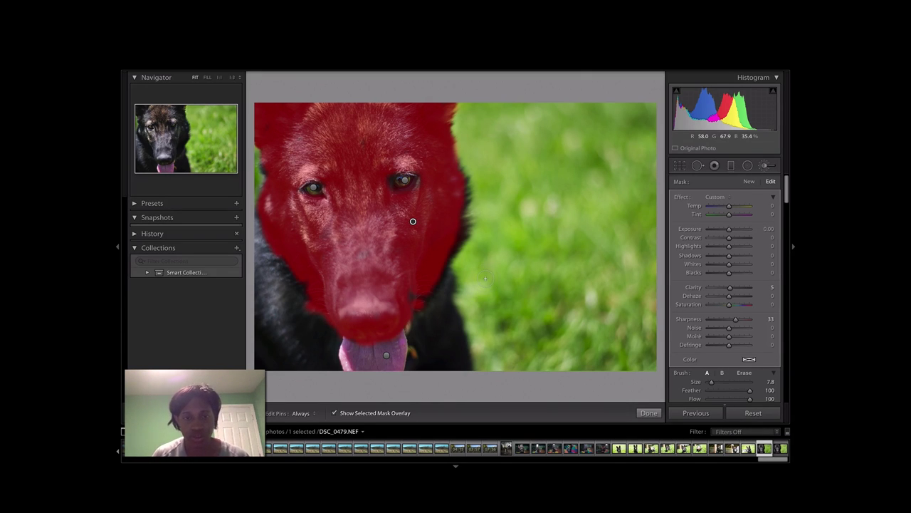
{"action": "key", "text": "o"}
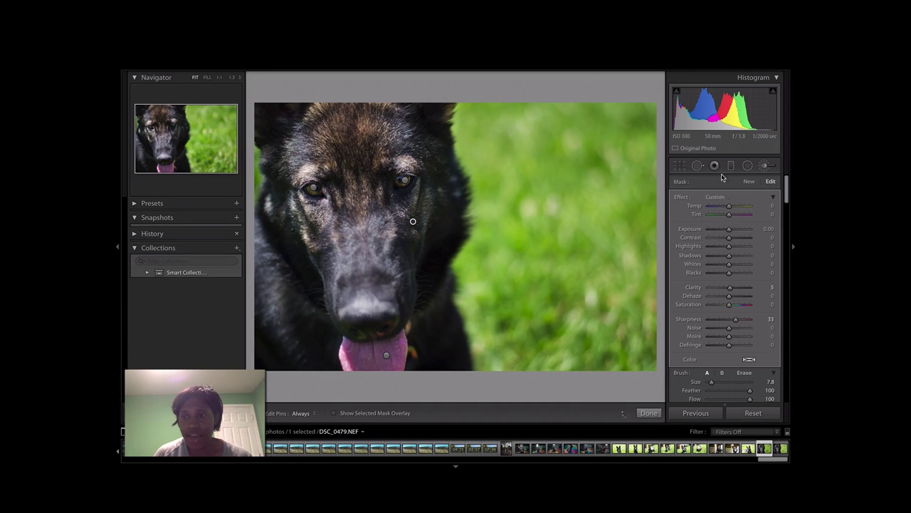
{"action": "left_click", "coordinate": [748, 166]}
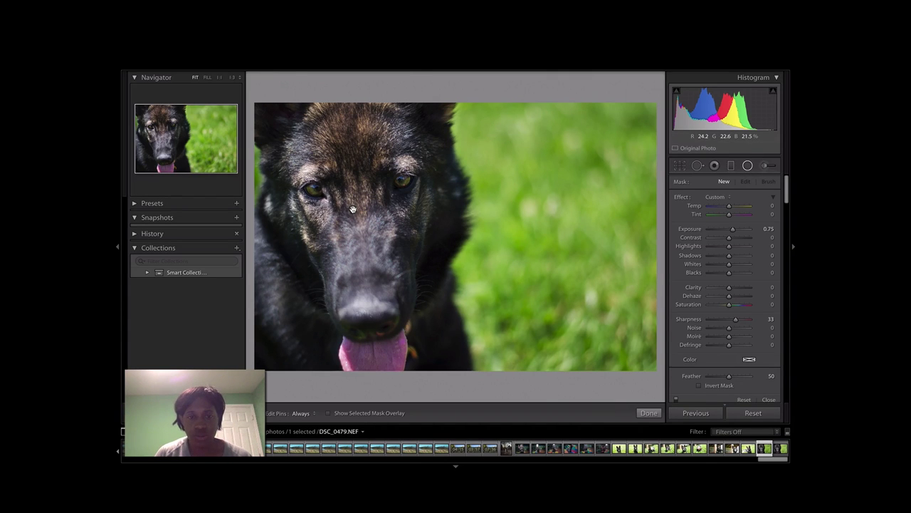
Place a radial filter on the dog's face (Exposure −0.32, Shadows −49, Sharpness −90), then deselect it
{"action": "left_click", "coordinate": [353, 209]}
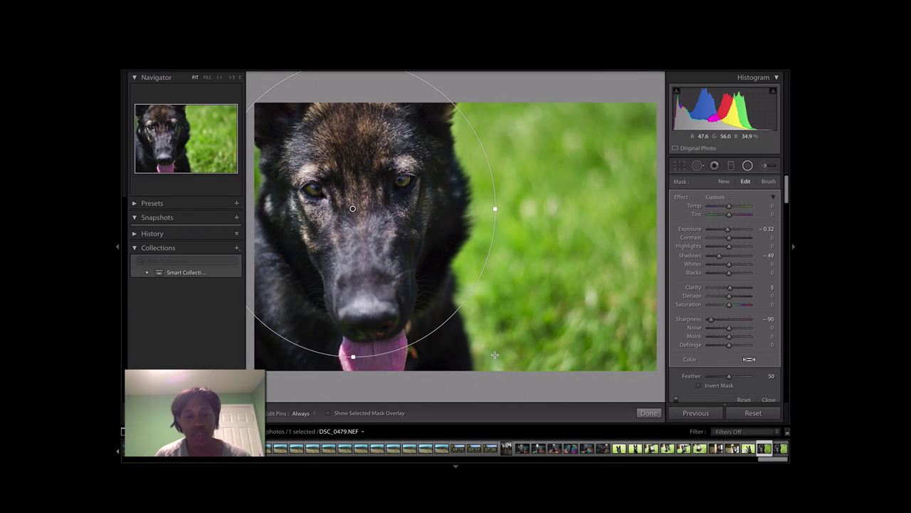
{"action": "left_click", "coordinate": [329, 413]}
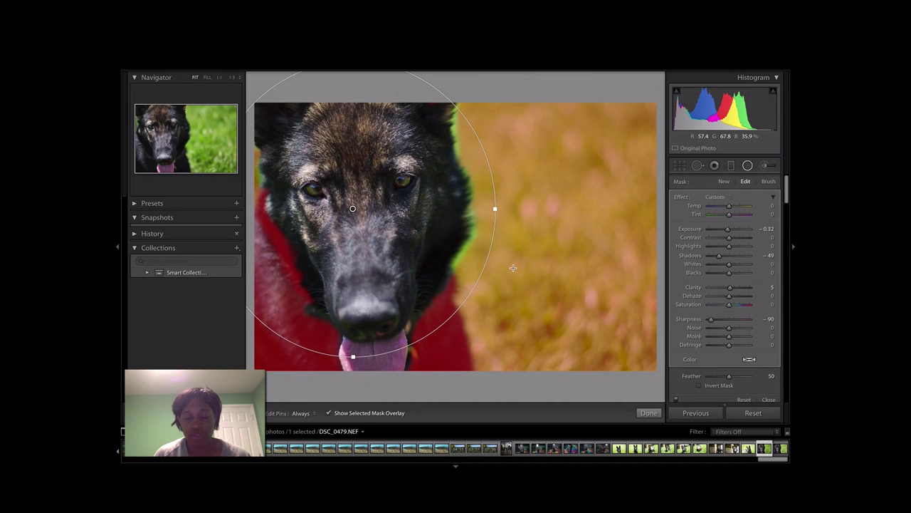
{"action": "key", "text": "o"}
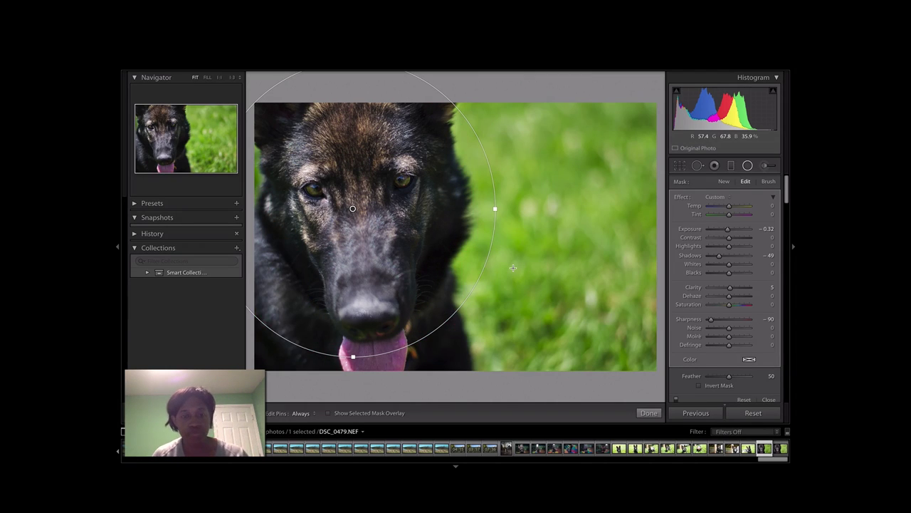
{"action": "left_click", "coordinate": [513, 267]}
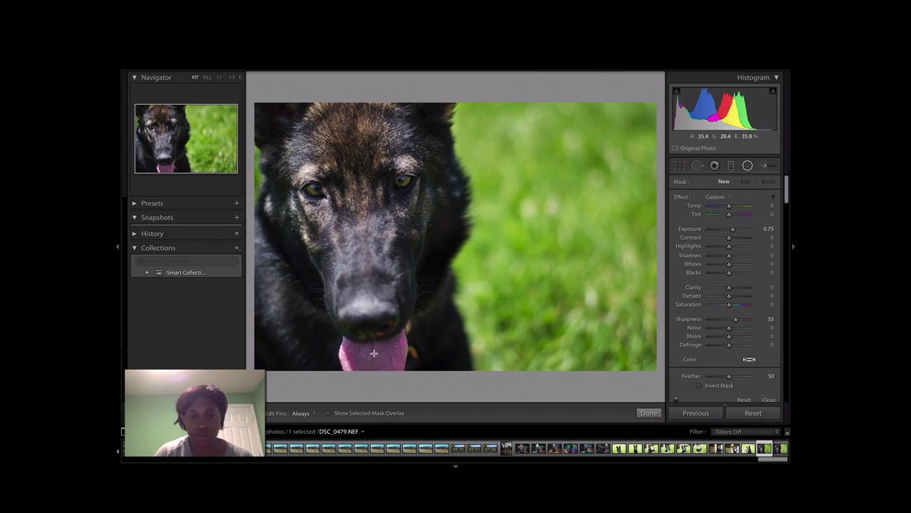
Toggle Before/After three times, ending on the unedited original
{"action": "key", "text": "backslash"}
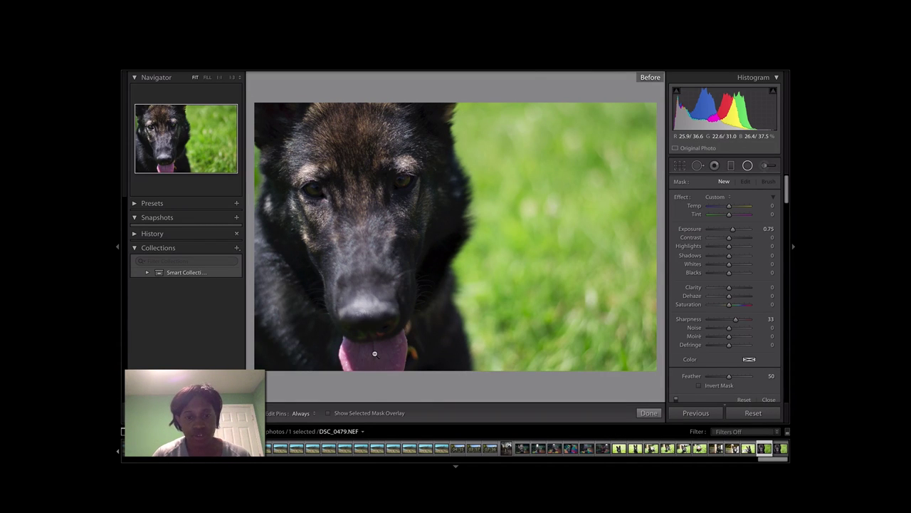
{"action": "key", "text": "backslash"}
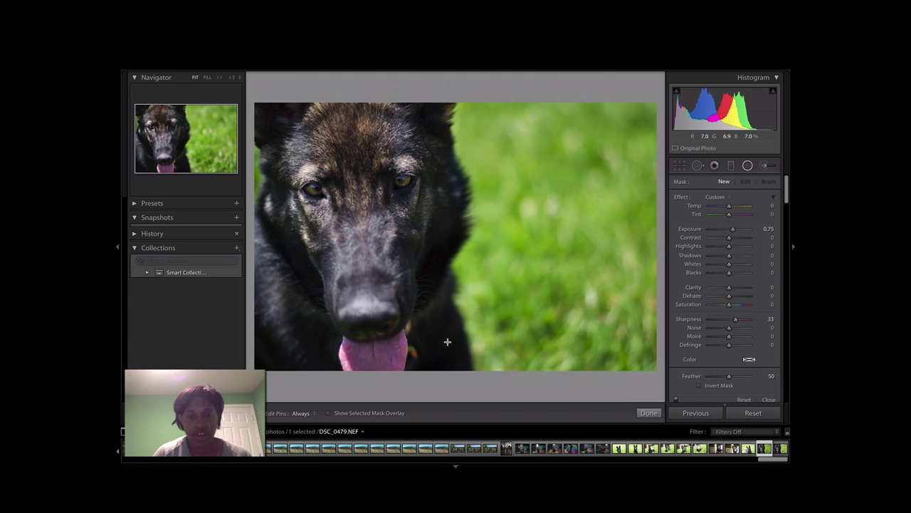
{"action": "key", "text": "backslash"}
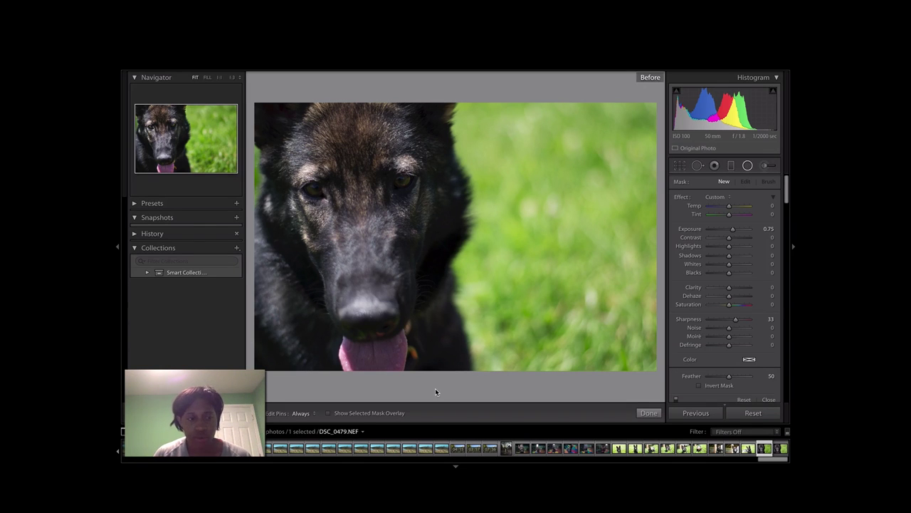
Preview Vibrance near −98, set Vibrance to +19, then push Saturation to +100
{"action": "scroll", "coordinate": [678, 277], "scroll_direction": "down", "scroll_amount": 2}
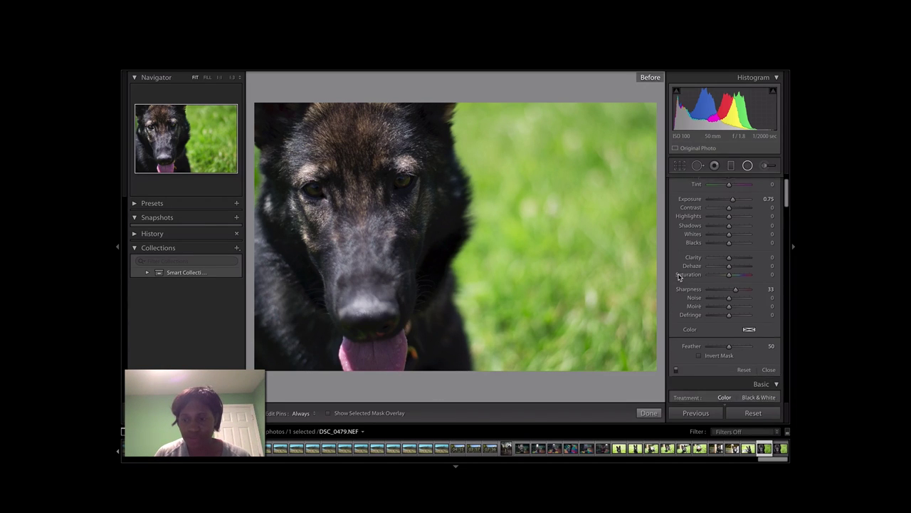
{"action": "scroll", "coordinate": [679, 277], "scroll_direction": "up", "scroll_amount": 2}
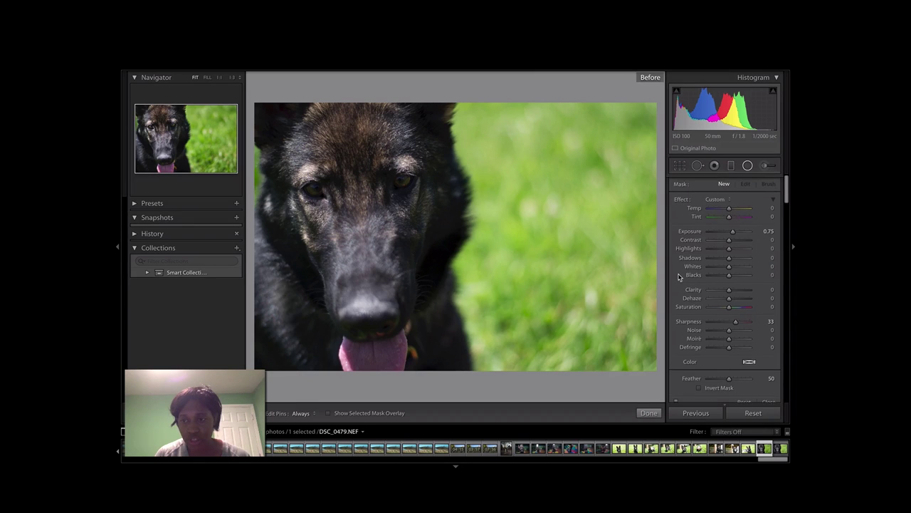
{"action": "scroll", "coordinate": [679, 277], "scroll_direction": "down", "scroll_amount": 2}
{"action": "scroll", "coordinate": [678, 277], "scroll_direction": "down", "scroll_amount": 8}
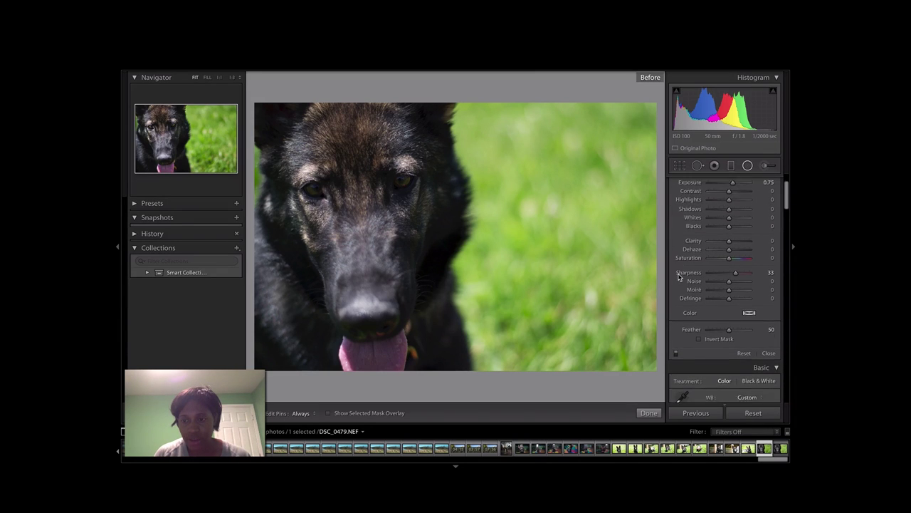
{"action": "scroll", "coordinate": [678, 277], "scroll_direction": "down", "scroll_amount": 9}
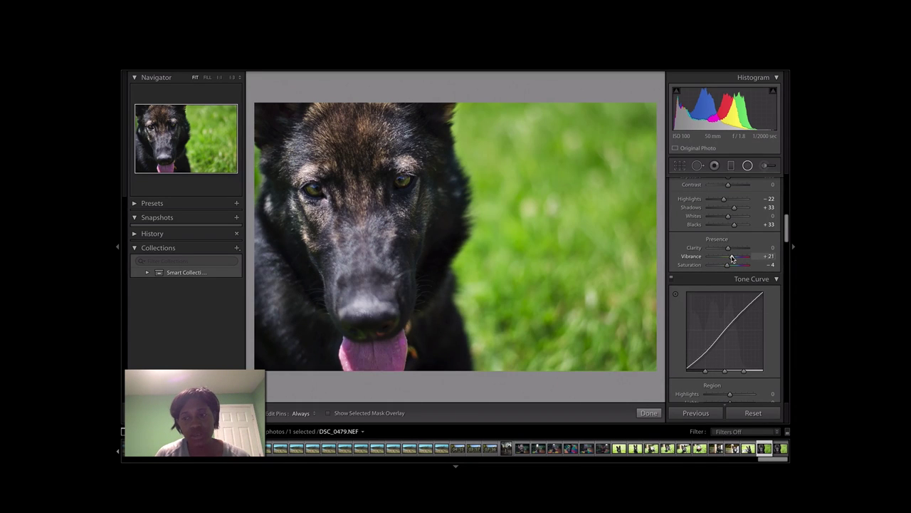
{"action": "left_click_drag", "start_coordinate": [732, 258], "coordinate": [693, 261]}
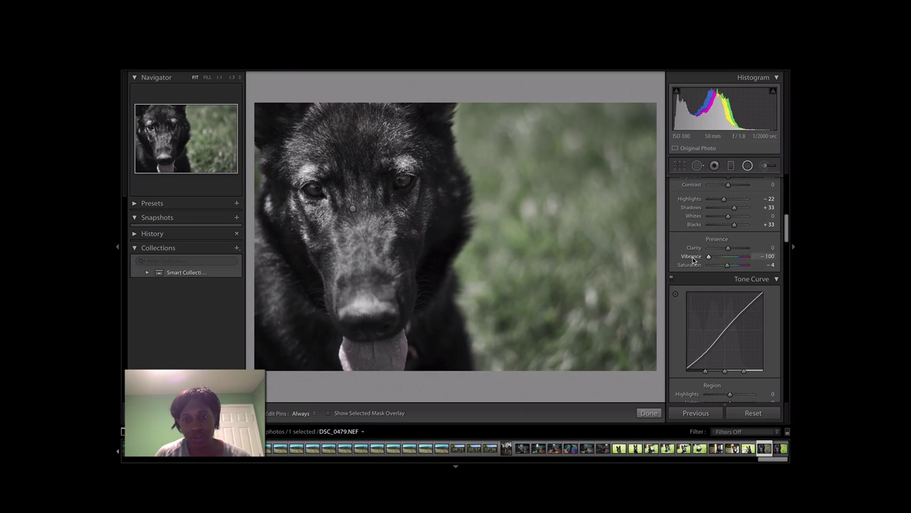
{"action": "left_click_drag", "start_coordinate": [709, 257], "coordinate": [725, 256]}
{"action": "left_click", "coordinate": [763, 255]}
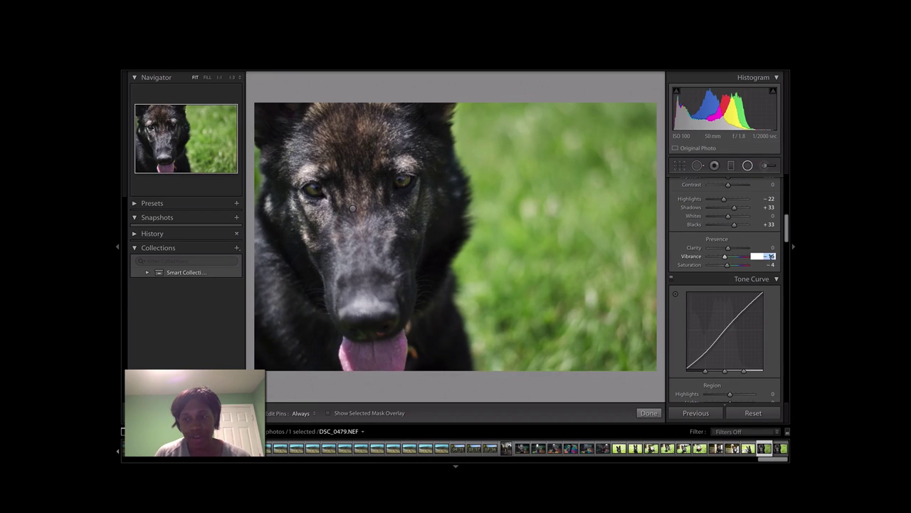
{"action": "type", "text": "19"}
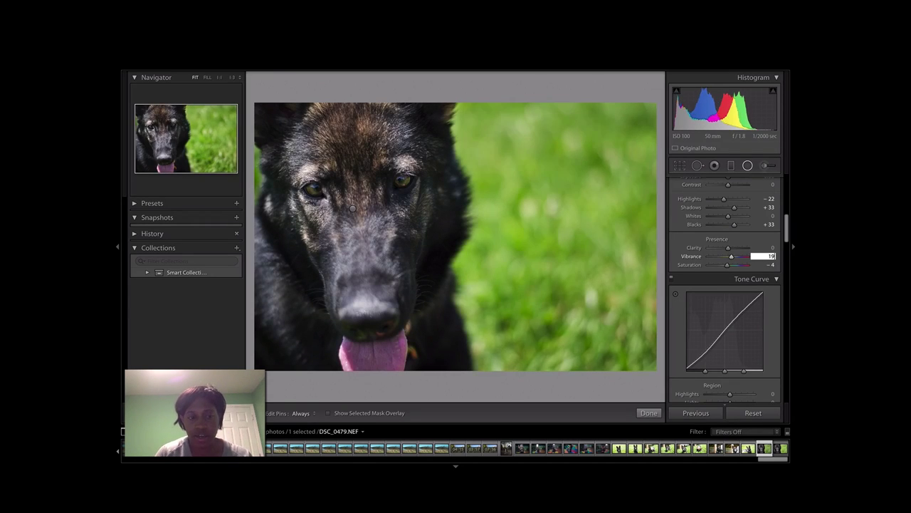
{"action": "key", "text": "Return"}
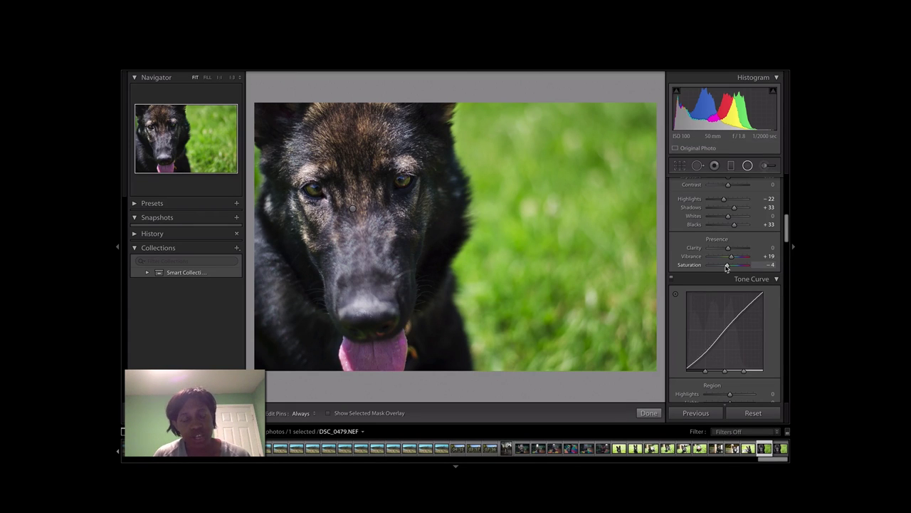
{"action": "left_click_drag", "start_coordinate": [726, 267], "coordinate": [765, 267]}
Preview Saturation at −100 and +14, then settle overall Saturation at −4
{"action": "left_click", "coordinate": [765, 265]}
{"action": "type", "text": "-100"}
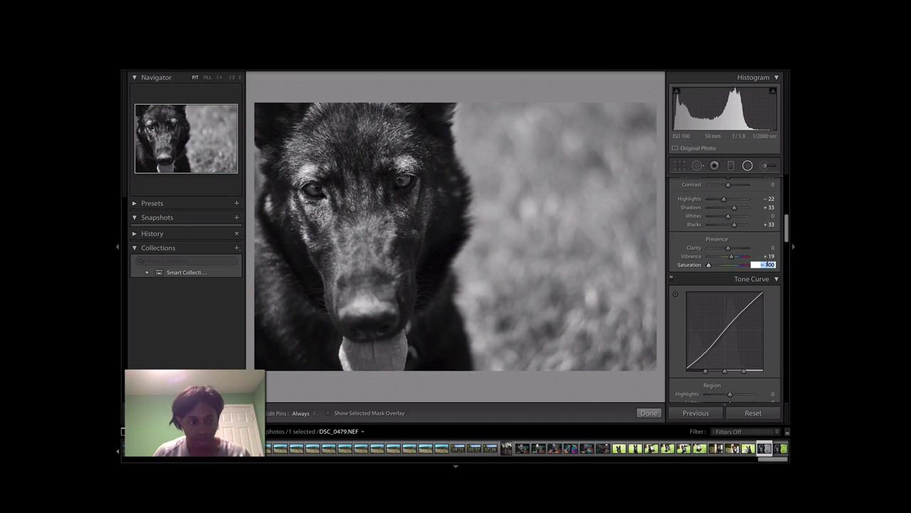
{"action": "type", "text": "14"}
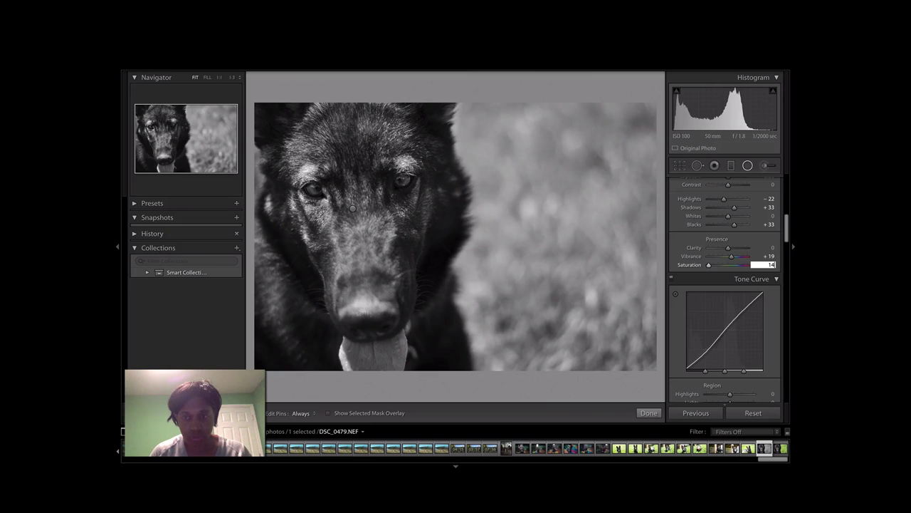
{"action": "key", "text": "Return"}
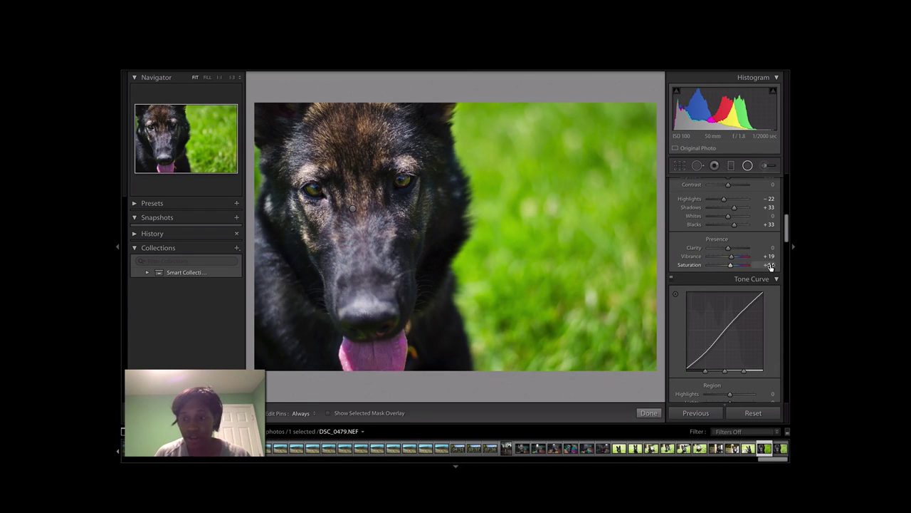
{"action": "left_click", "coordinate": [766, 265]}
{"action": "type", "text": "-4"}
{"action": "key", "text": "Return"}
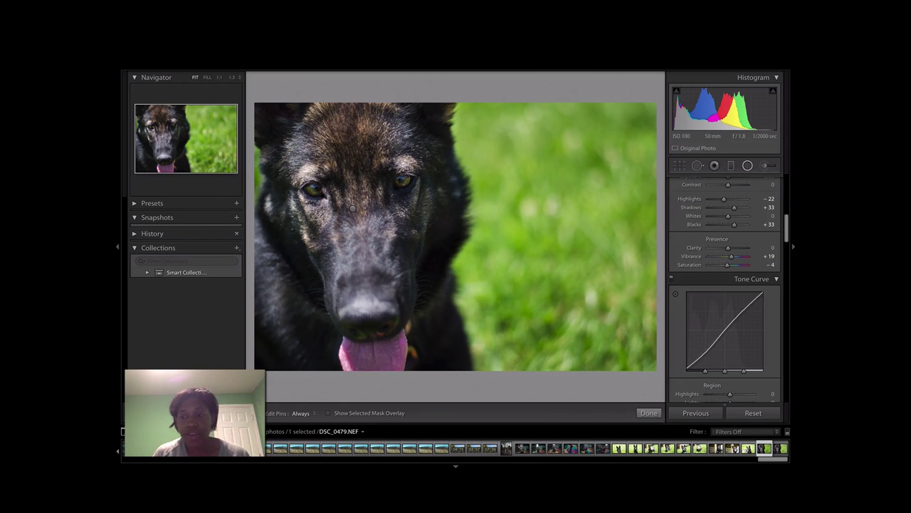
{"action": "scroll", "coordinate": [773, 320], "scroll_direction": "down", "scroll_amount": 3}
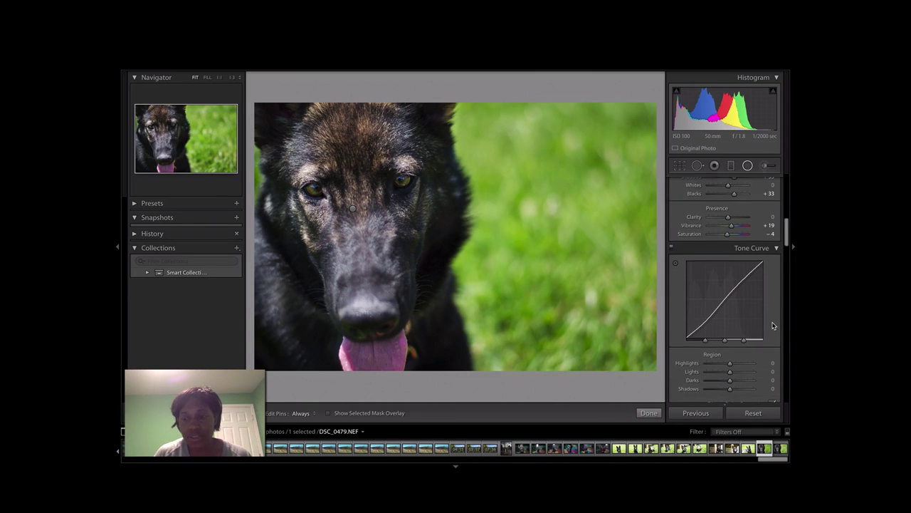